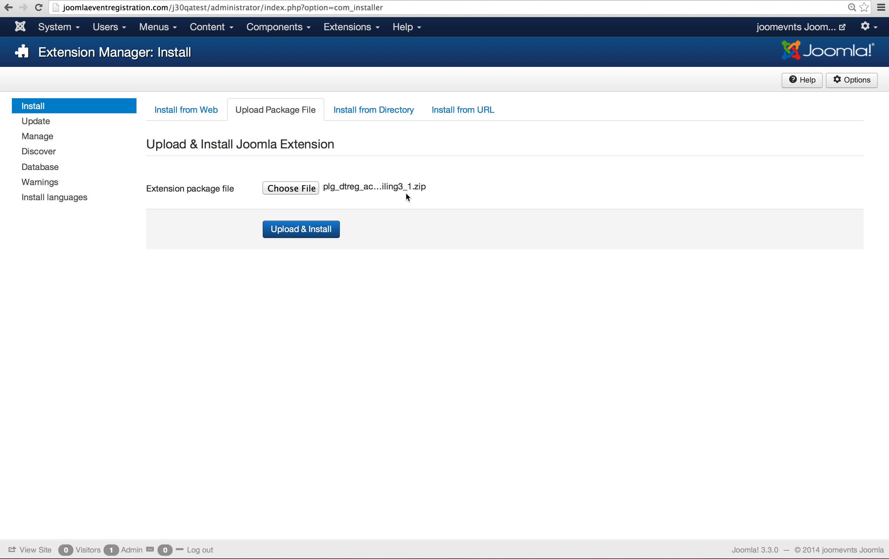
Upload and install the selected plg_dtreg_acymailing plugin package
click(301, 229)
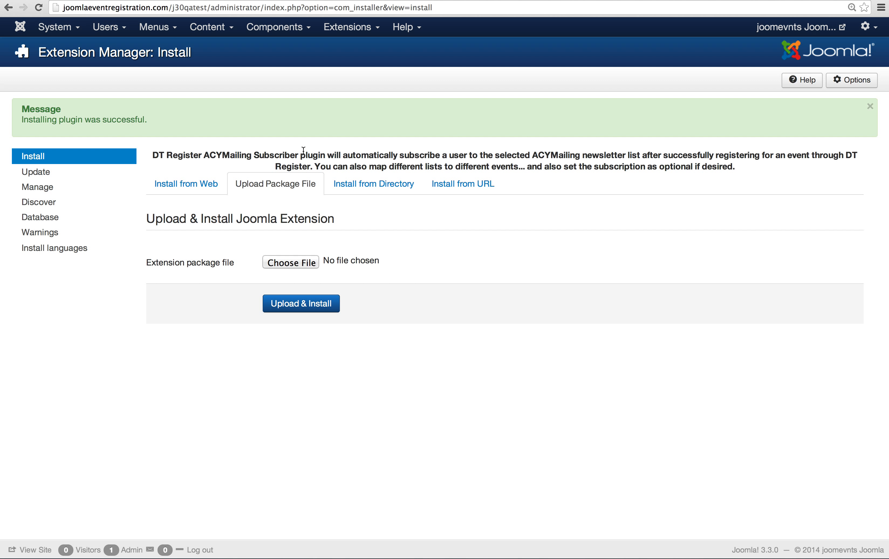
Open the DT Register control panel and check its installed version
click(278, 27)
click(270, 88)
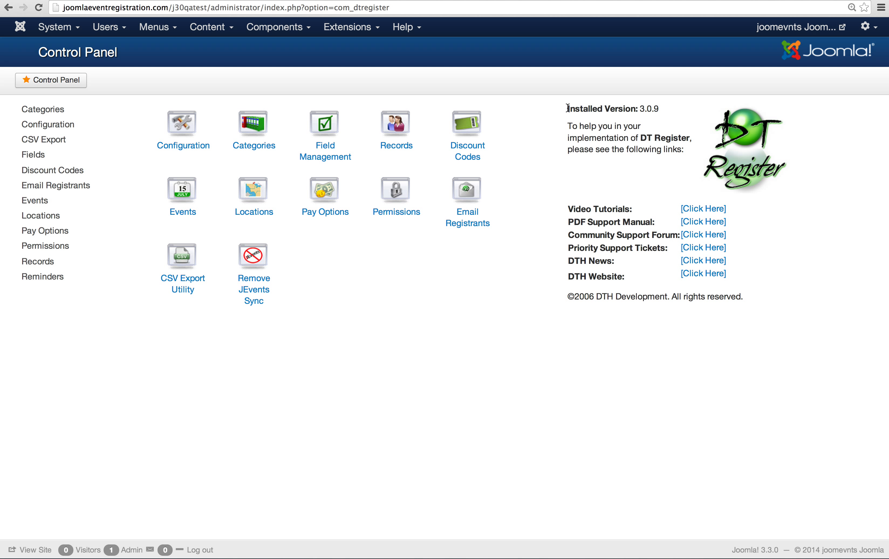
drag(568, 108, 677, 113)
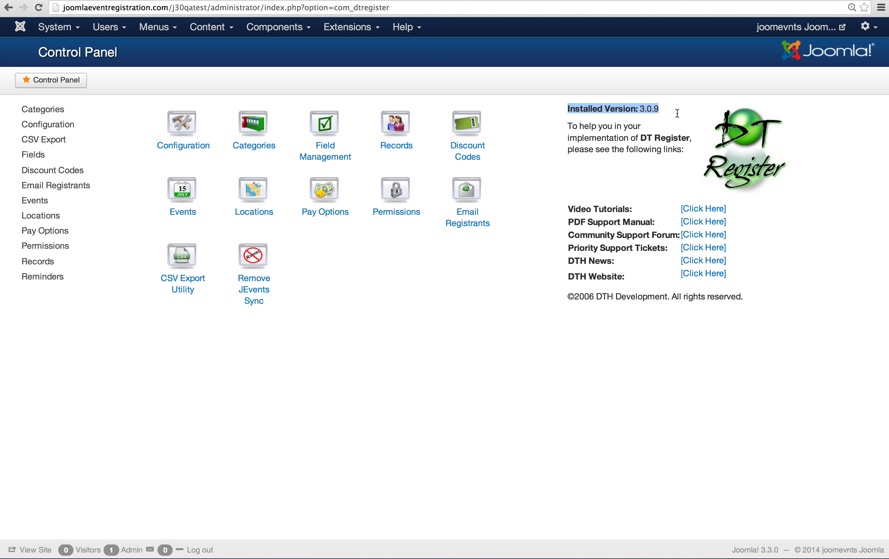
click(677, 113)
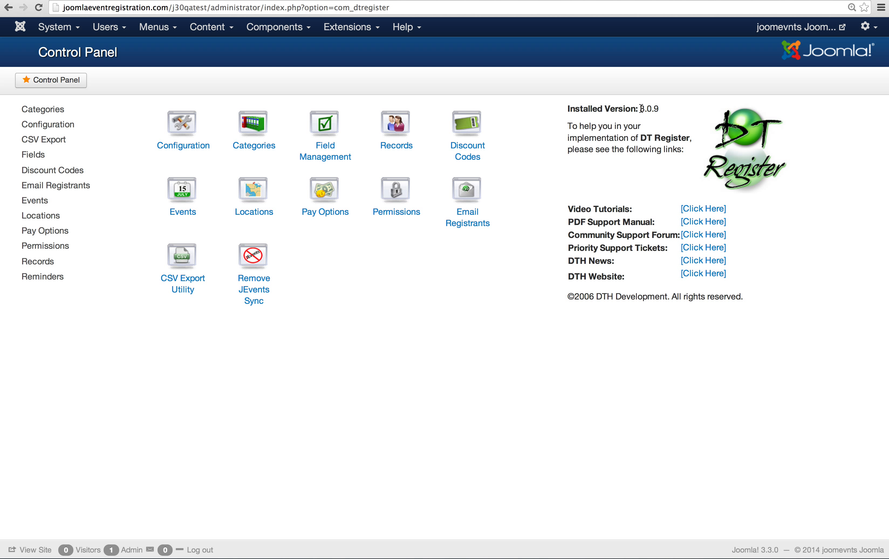
Open the plugin list and open the DT Register ACYMailing Subscriber plugin for editing
click(351, 27)
click(355, 79)
scroll(341, 328, down, 5)
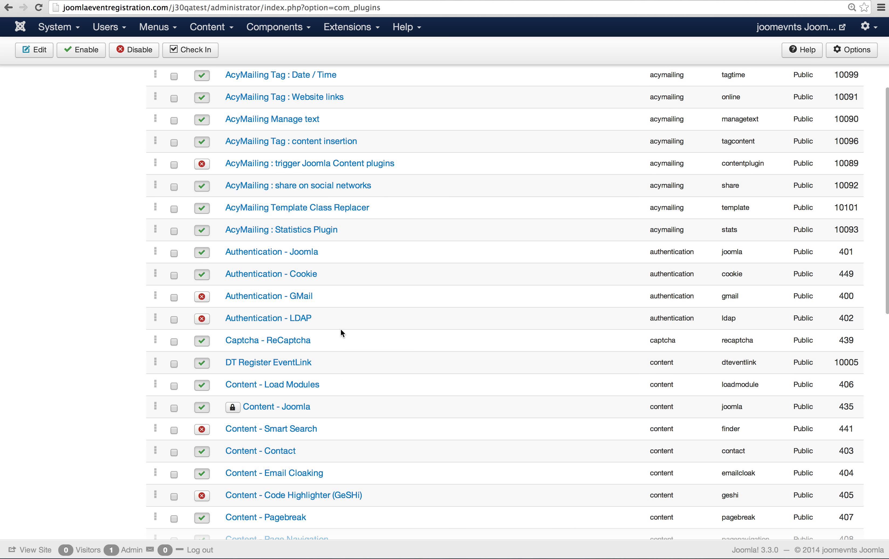
scroll(340, 329, down, 6)
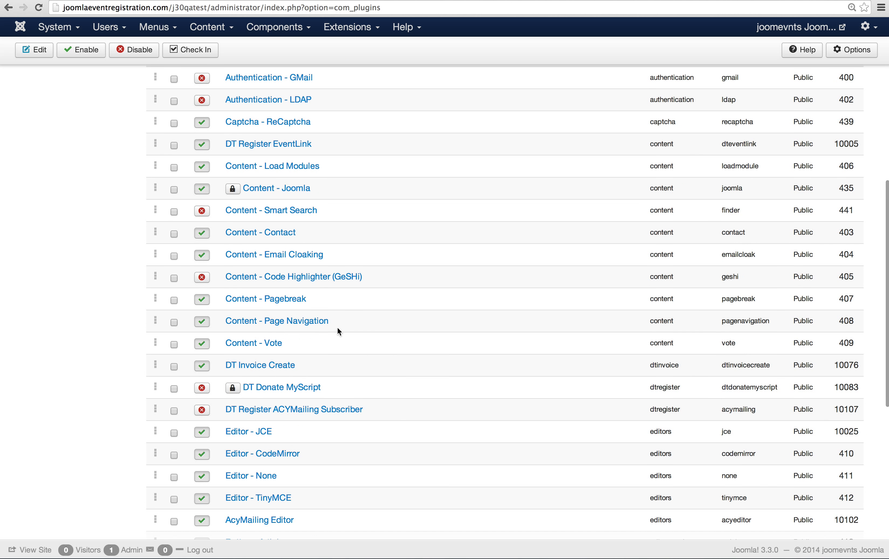
click(248, 410)
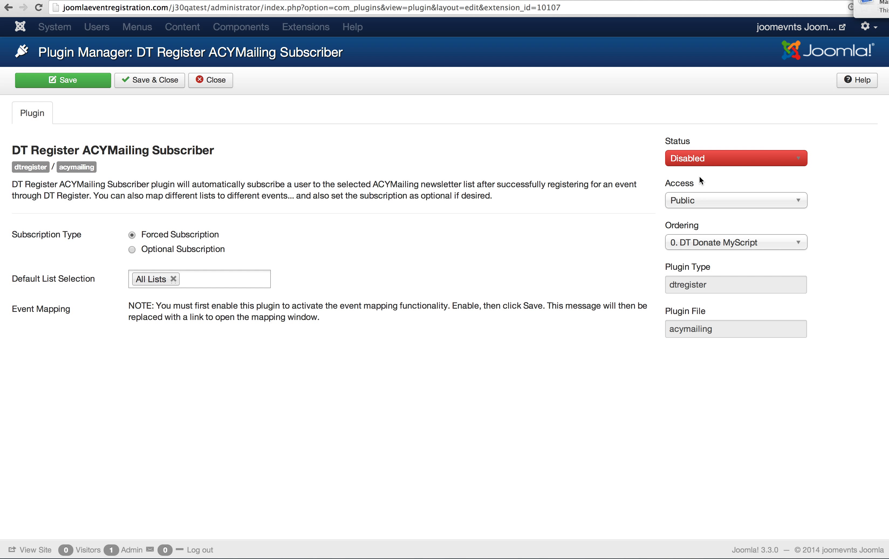
mouse_move(54, 243)
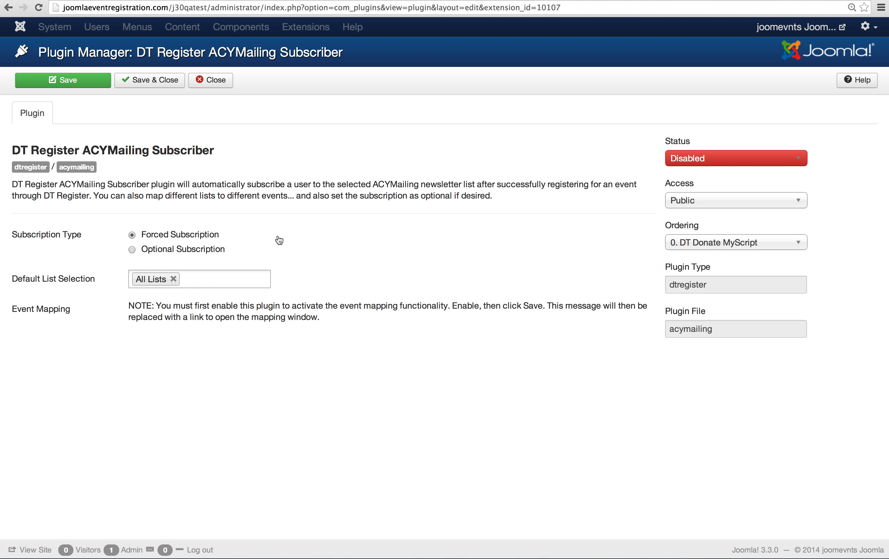
click(132, 250)
click(132, 235)
Replace All Lists with My Events as the default list selection
mouse_move(41, 281)
click(173, 279)
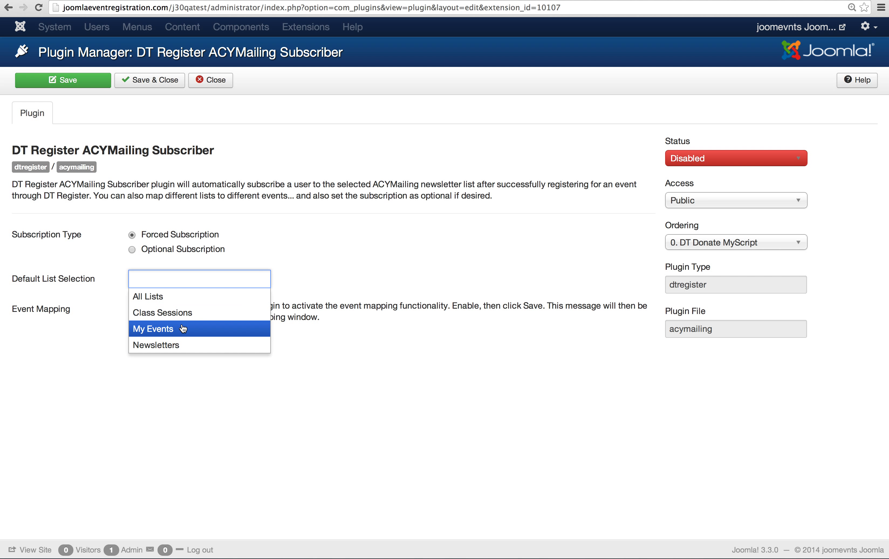
click(183, 329)
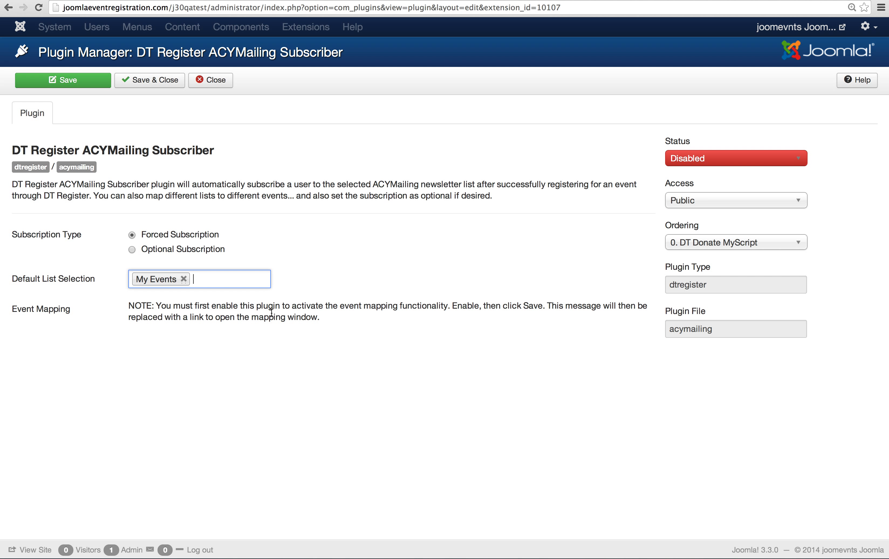
Enable the plugin and save it
click(735, 159)
click(735, 176)
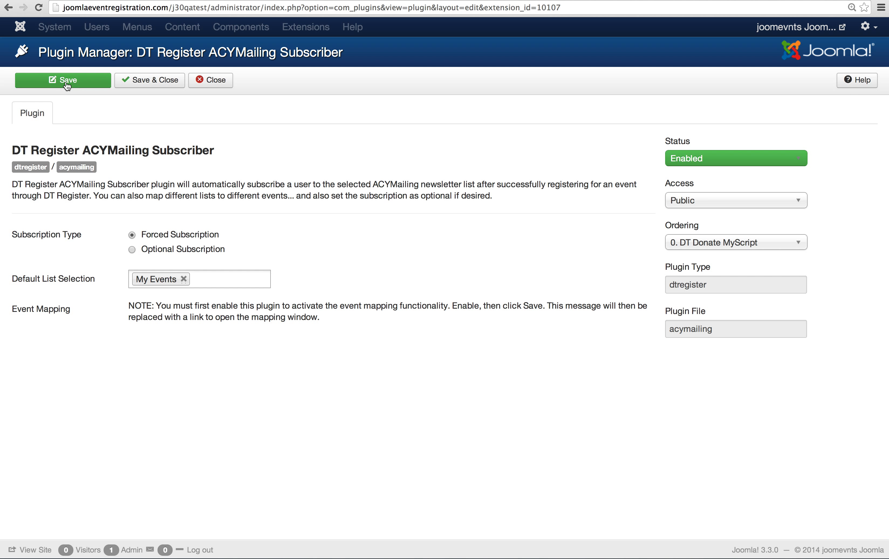
click(67, 86)
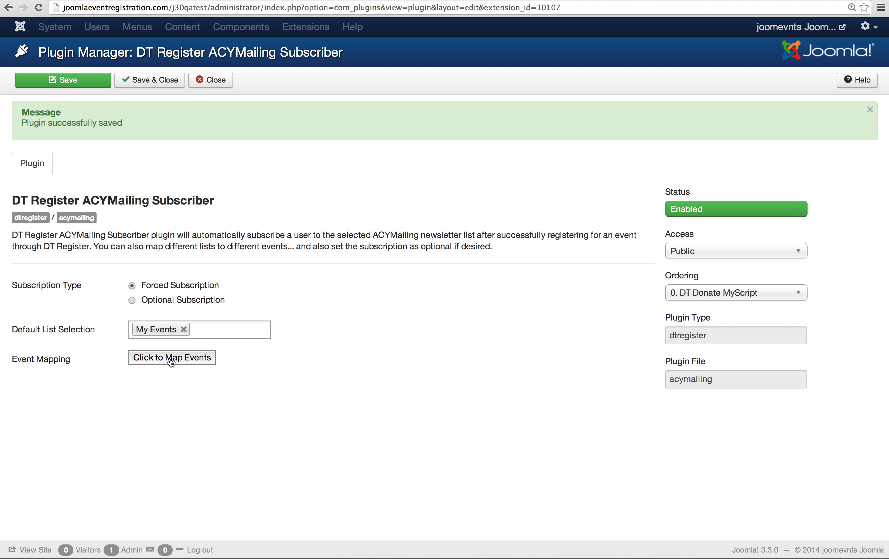
Open the event mapping window and map Walk/Run for a Cure to the My Events list
click(172, 357)
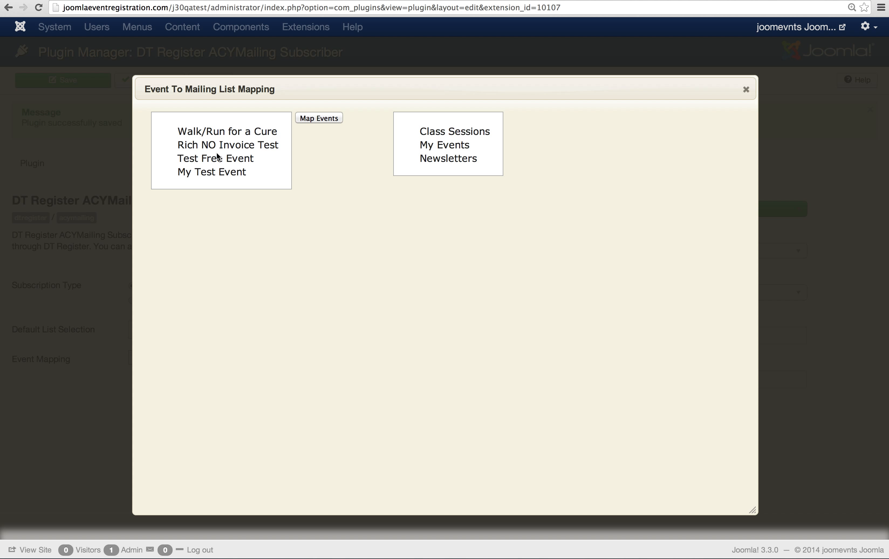
click(220, 131)
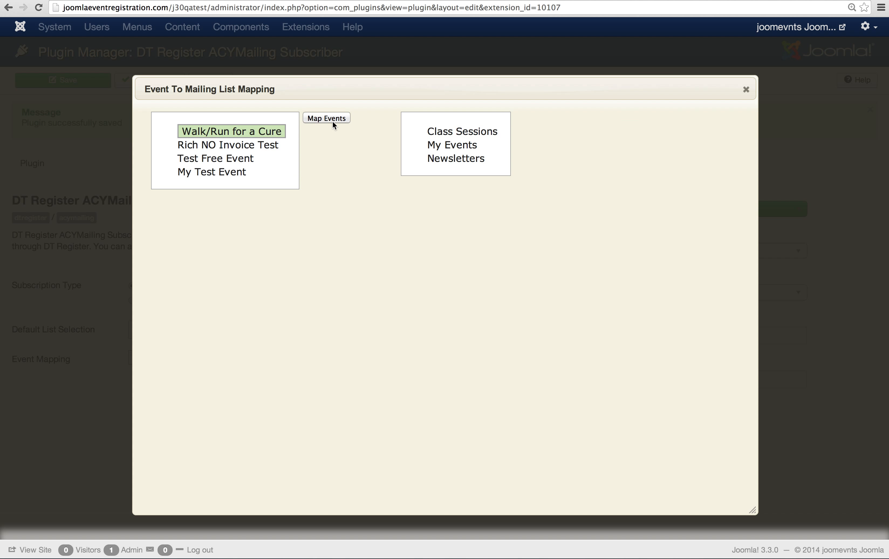
click(452, 145)
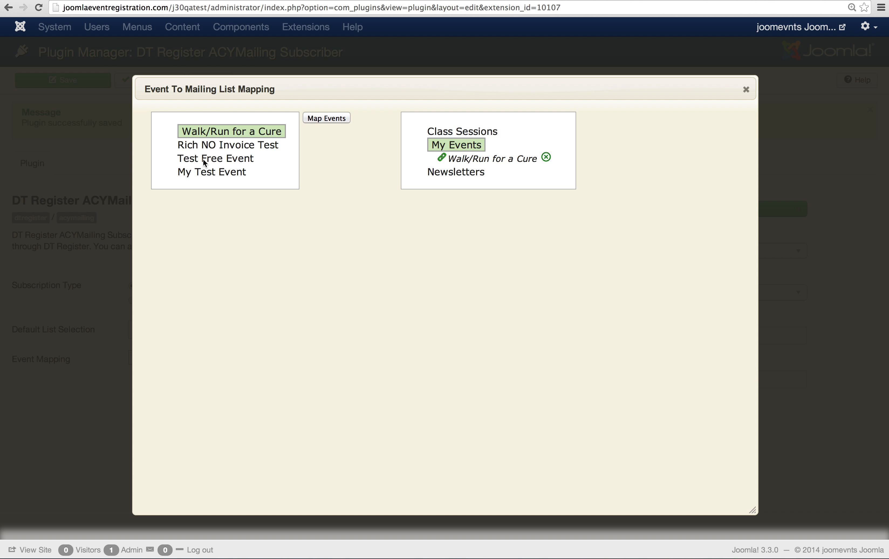
click(204, 160)
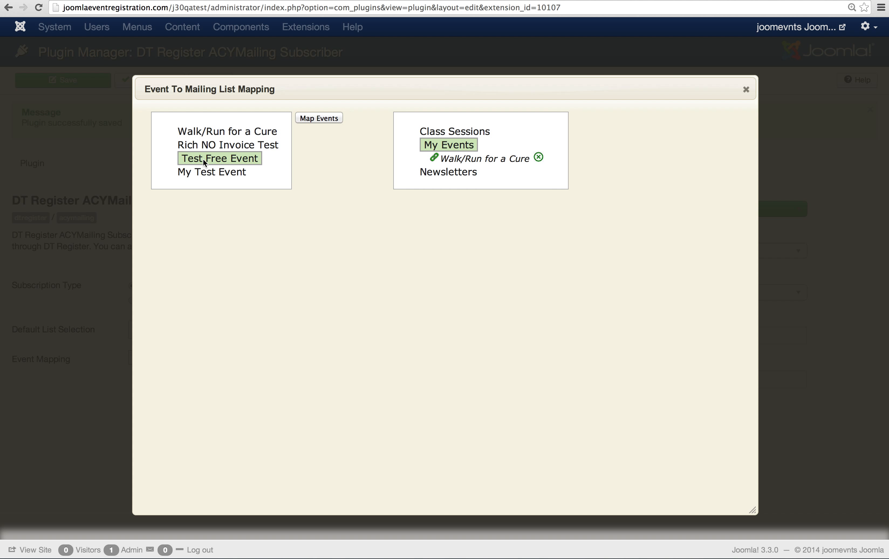
click(322, 118)
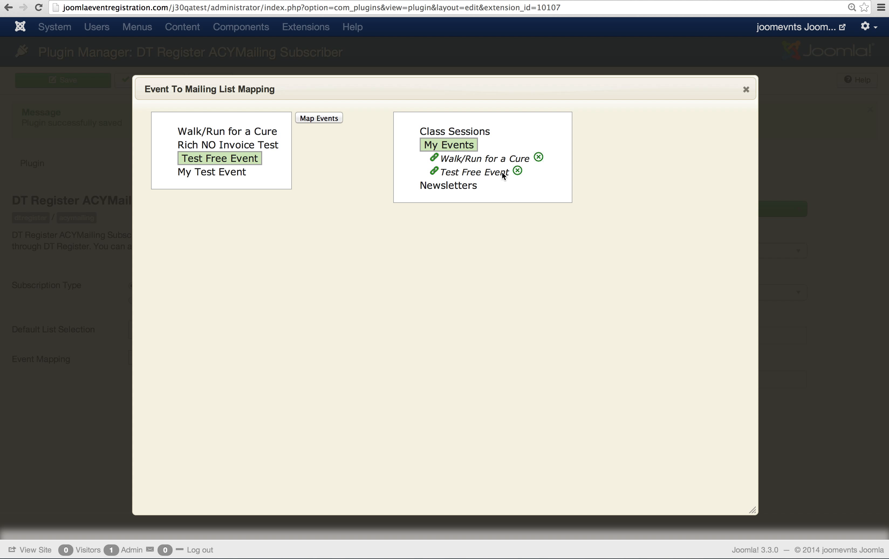
click(518, 170)
Map Walk/Run for a Cure to the Class Sessions list
click(227, 131)
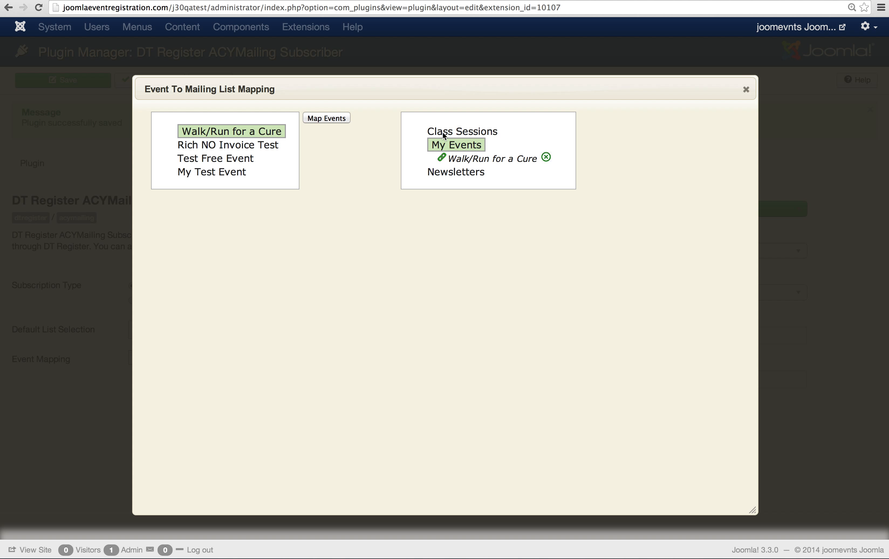
super+click(449, 131)
click(330, 118)
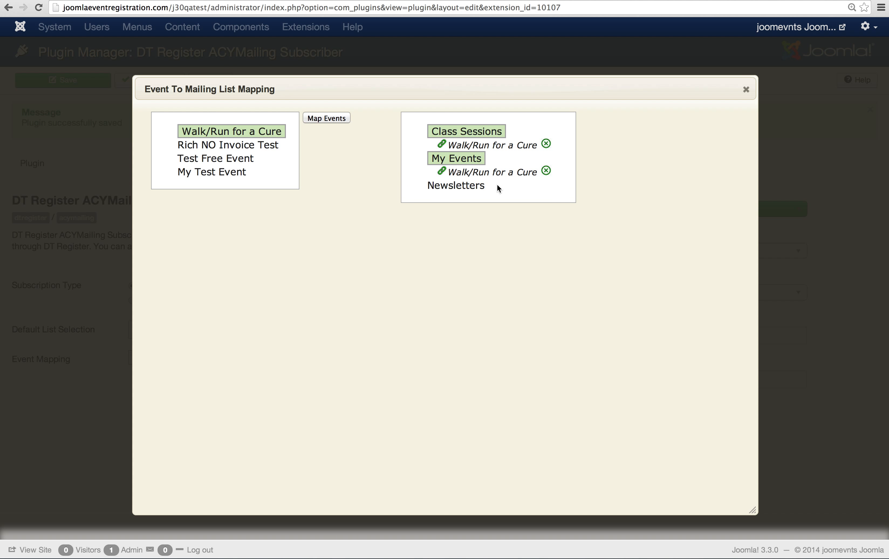
Map My Test Event to the My Events list
click(215, 171)
super+click(467, 131)
click(327, 117)
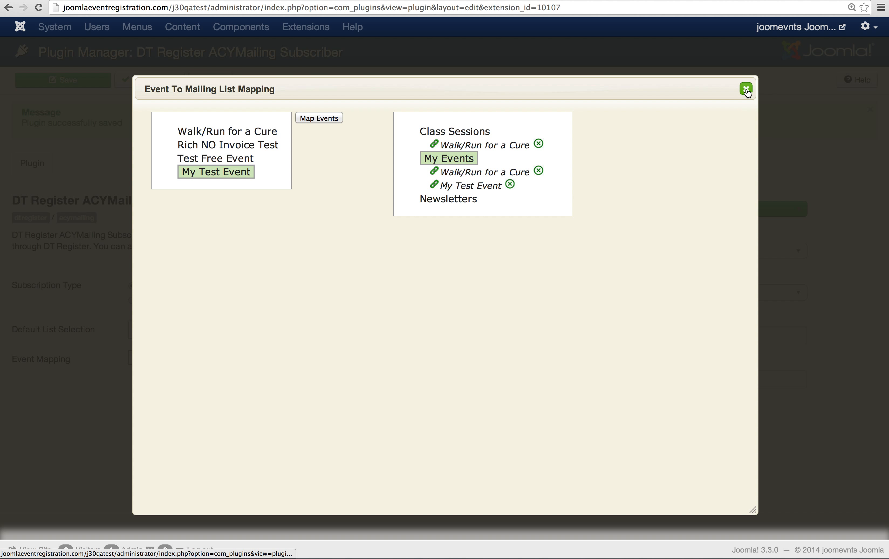
Close the mapping window and save and close the plugin
click(451, 240)
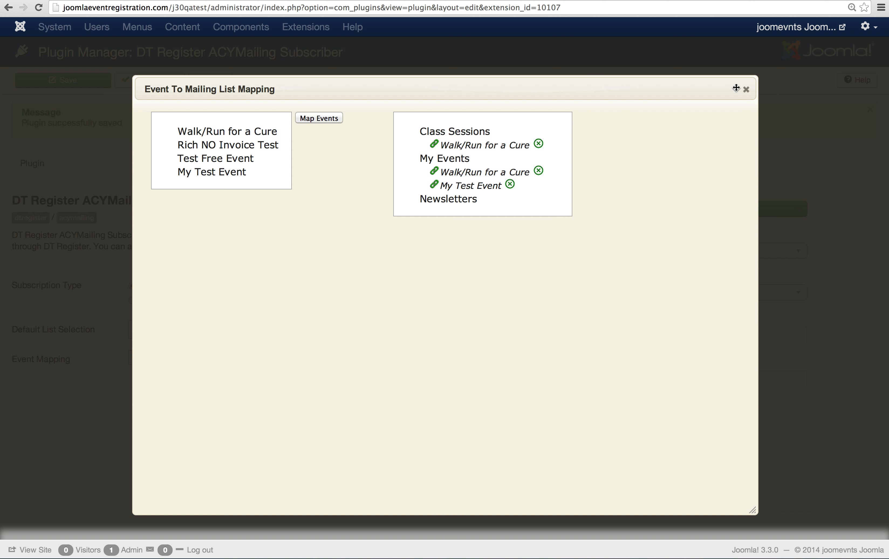
click(745, 89)
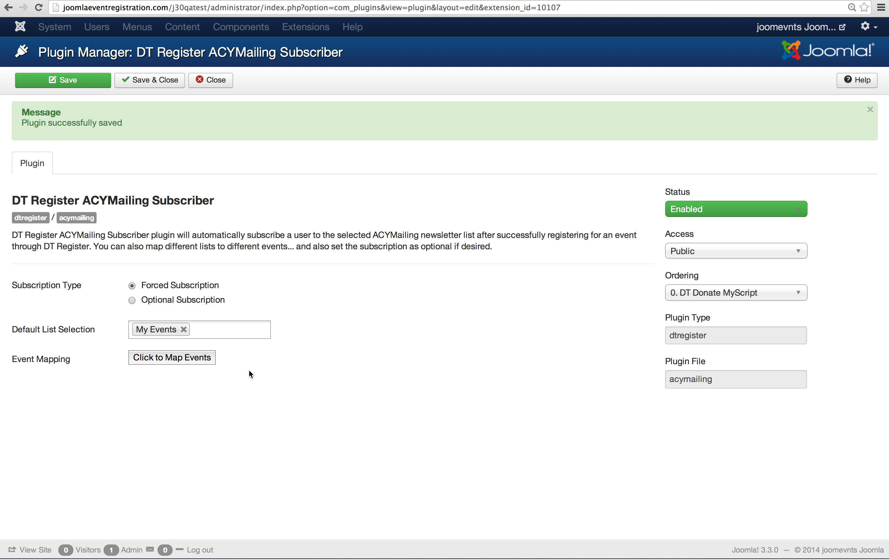
click(152, 83)
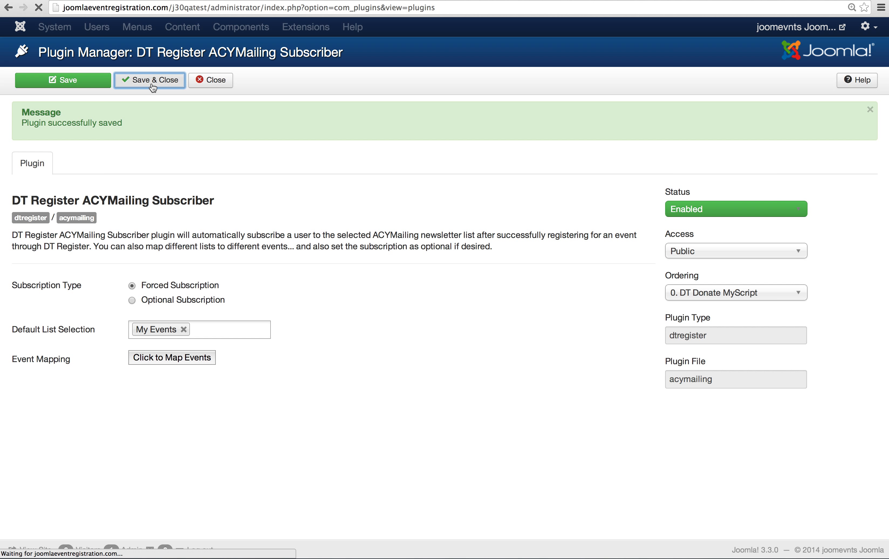
Open the AcyMailing Users page from the components menu
click(278, 27)
mouse_move(307, 49)
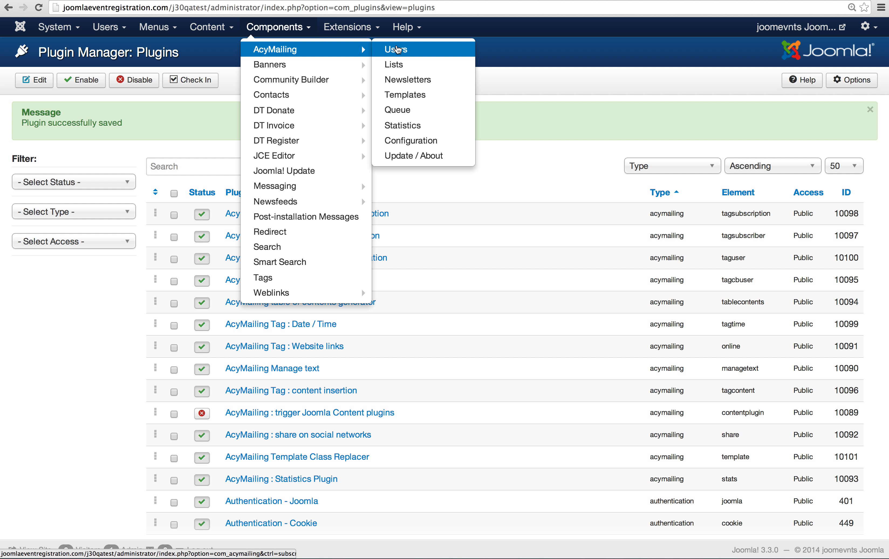